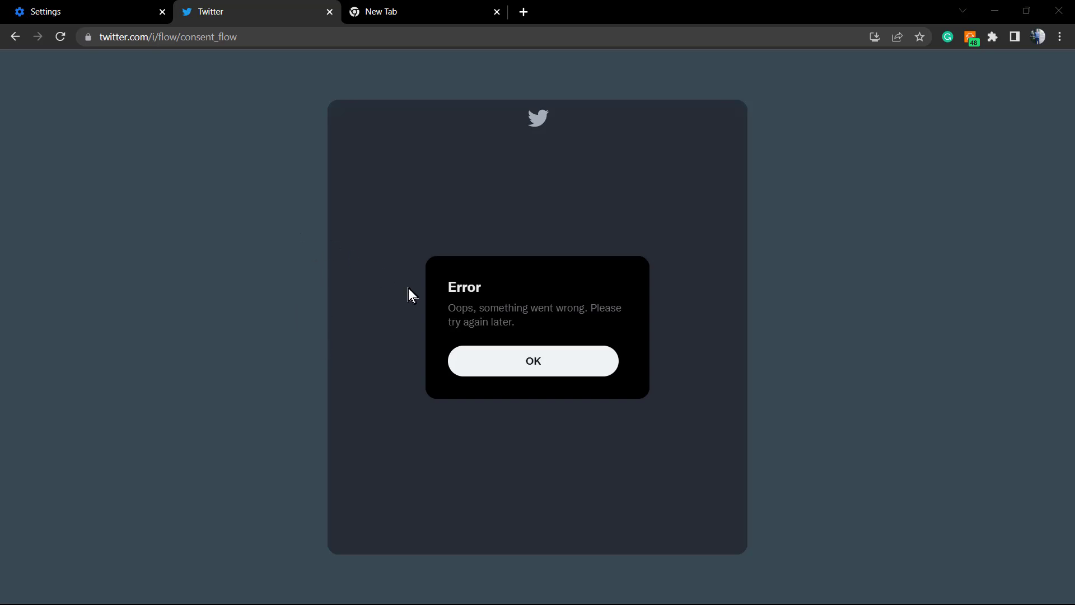
- Trim the Twitter address down to its domain and dismiss the error to retry sign-in
triple_click(496, 310)
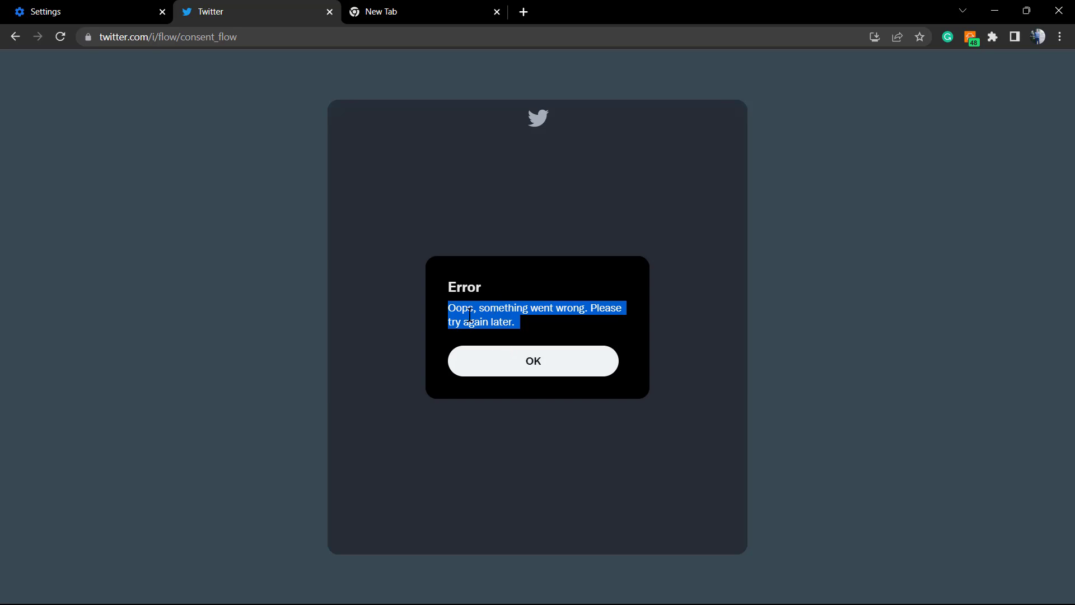
click(155, 36)
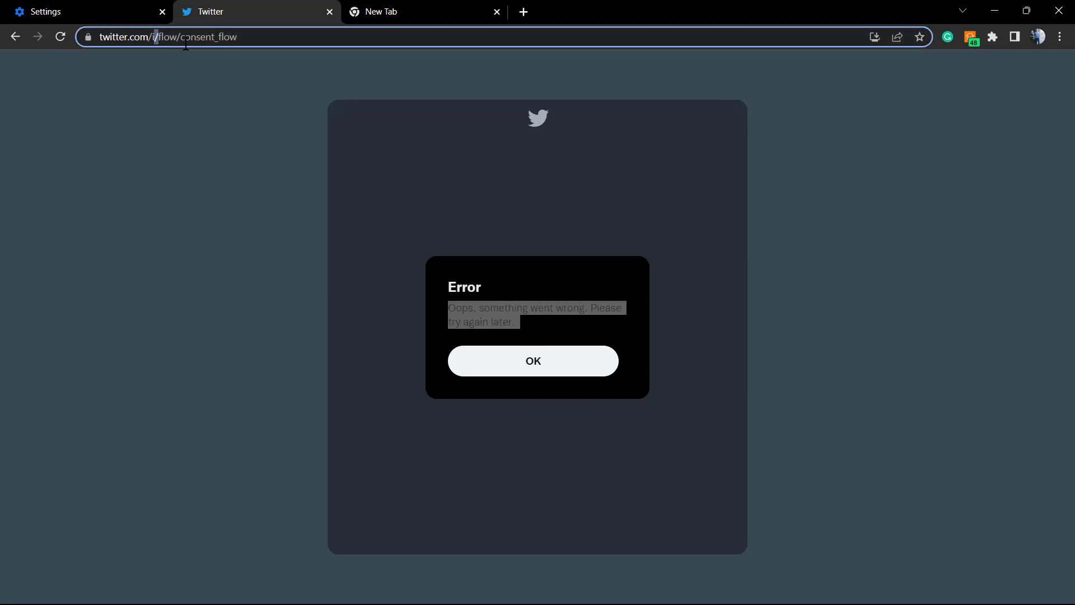
drag(155, 36, 300, 35)
key(BackSpace)
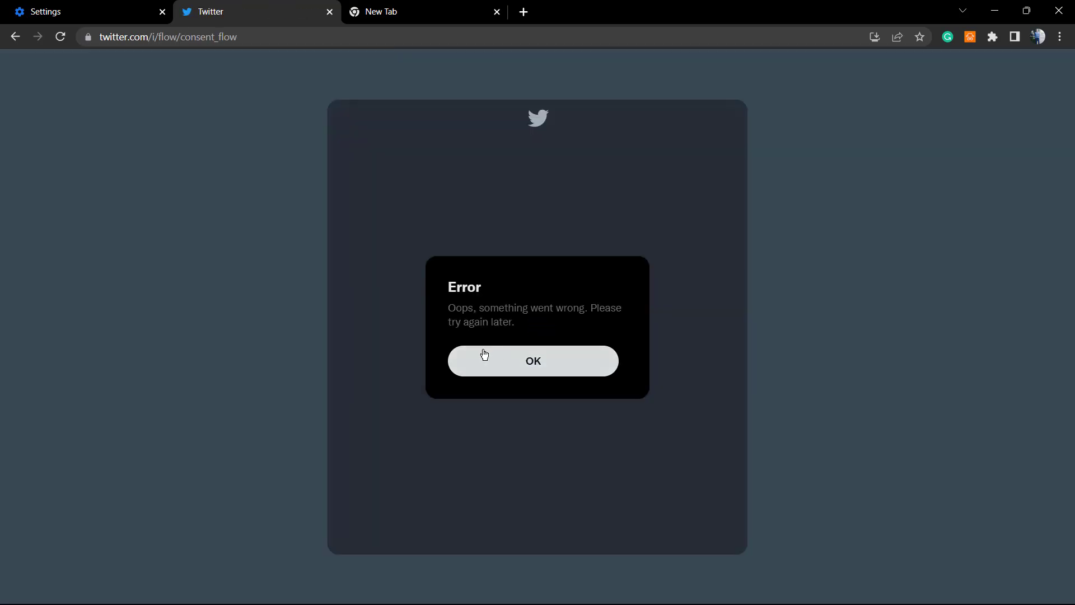
double_click(452, 287)
click(492, 364)
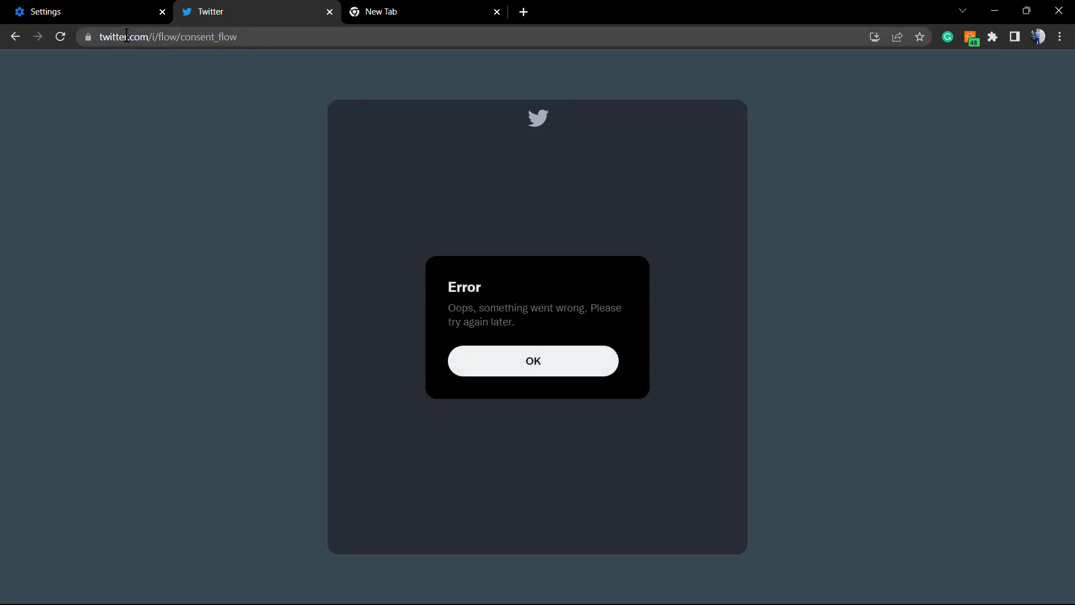
- Select the twitter.com domain in the address bar and check Chrome's main menu
drag(150, 37, 80, 37)
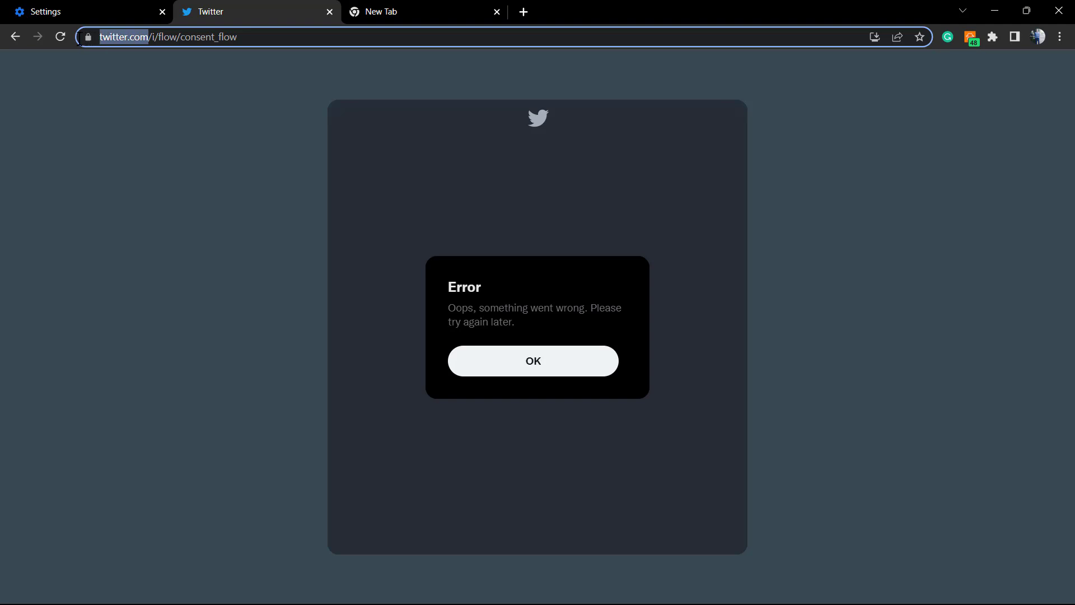
click(133, 36)
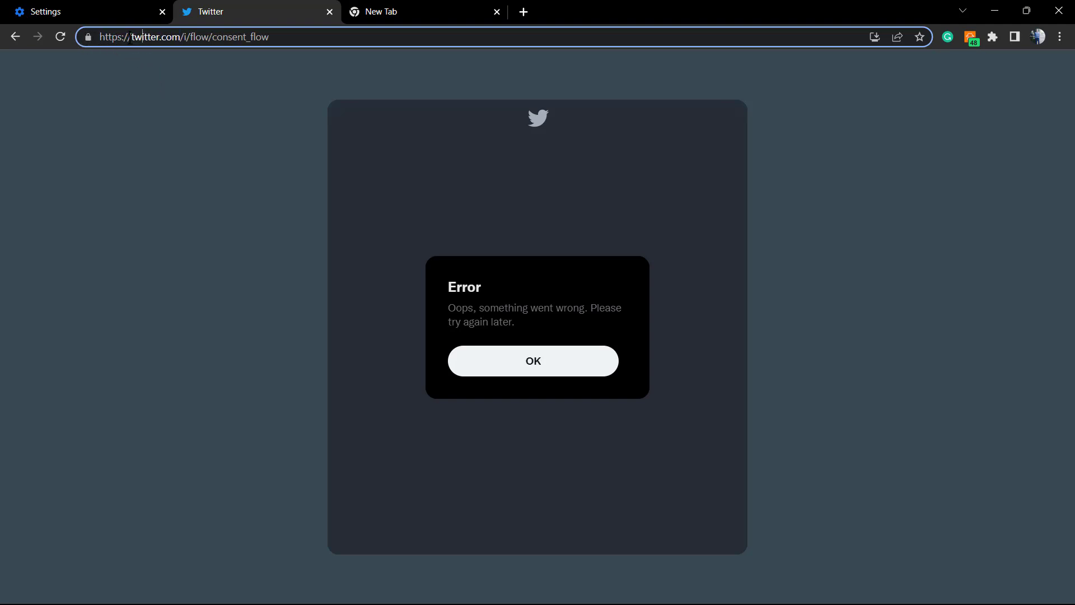
drag(133, 36, 180, 38)
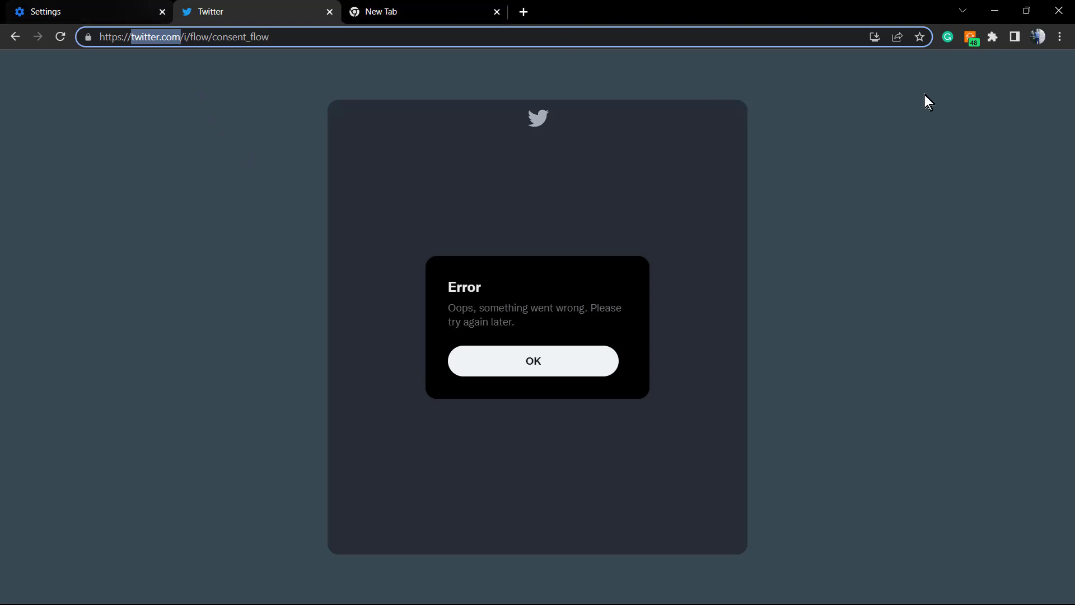
click(1059, 38)
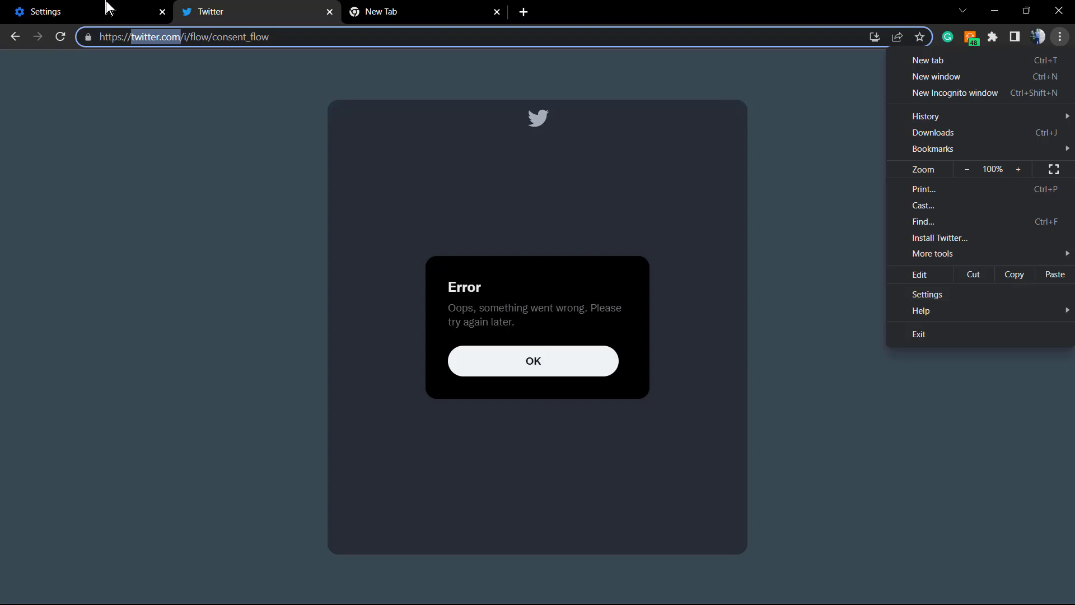
click(375, 9)
- Zoom in on Settings and find the never-use-cookies list under Privacy and security > Cookies and other site data
click(71, 8)
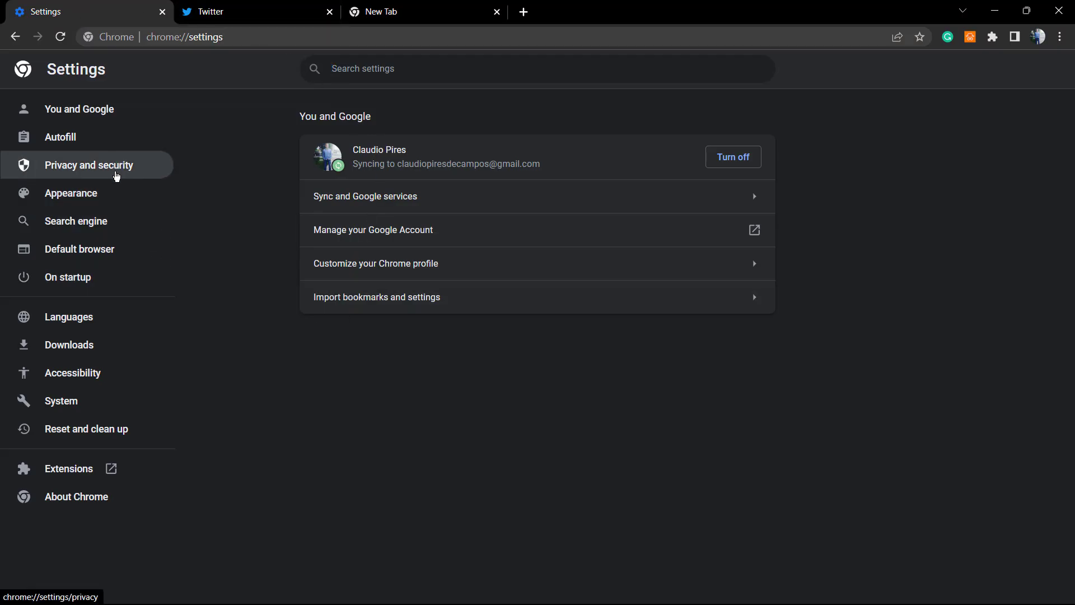
key(ctrl+plus)
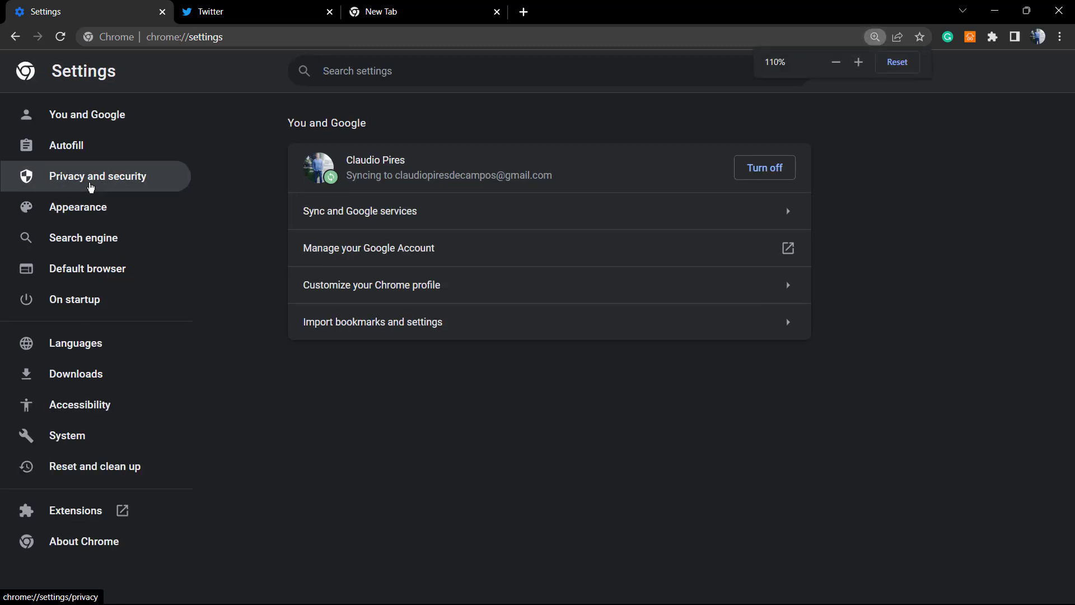
click(91, 186)
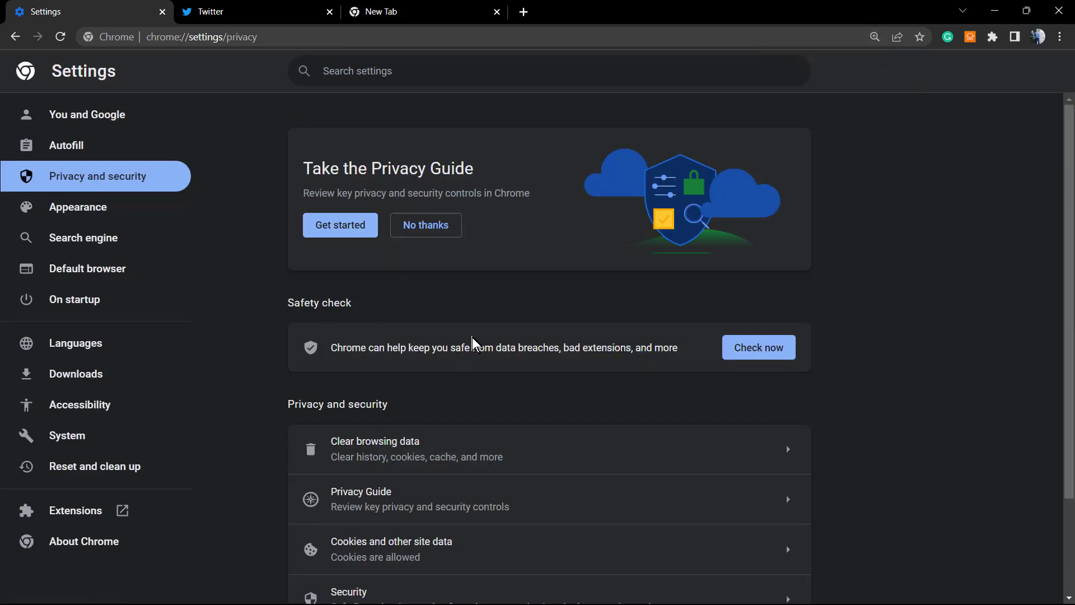
scroll(484, 333, down, 1)
scroll(471, 331, down, 1)
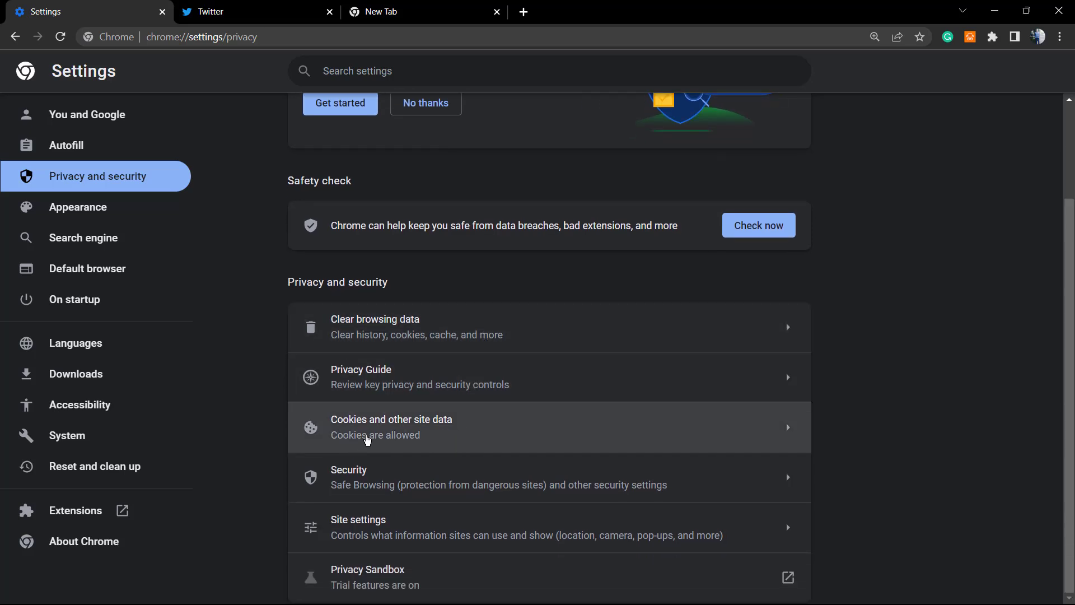
click(379, 437)
scroll(535, 411, down, 3)
scroll(534, 410, down, 3)
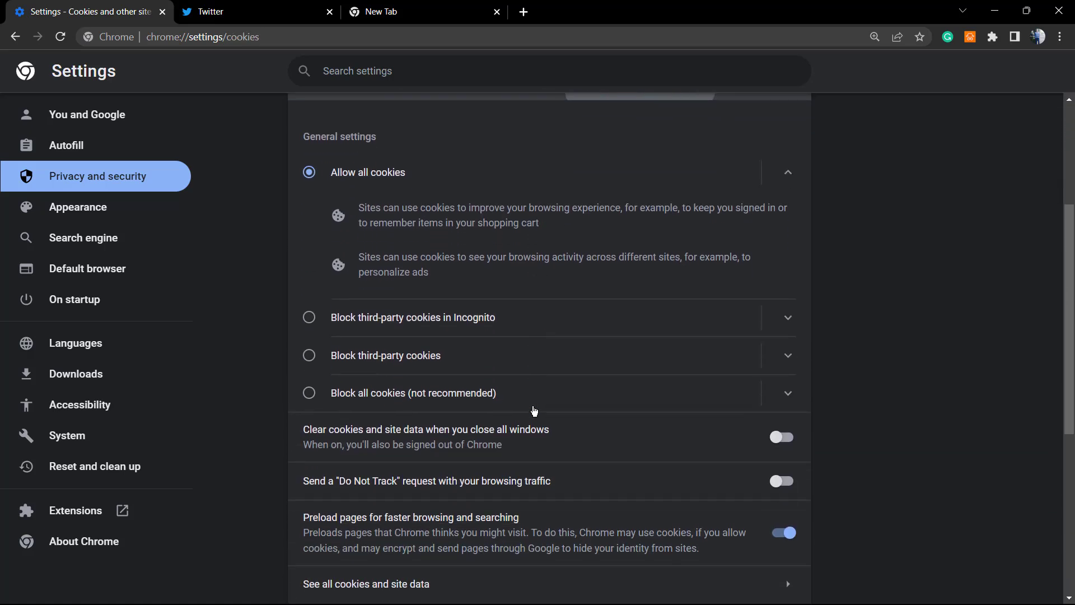
scroll(534, 410, down, 3)
scroll(534, 411, down, 3)
scroll(535, 411, down, 2)
scroll(534, 411, down, 1)
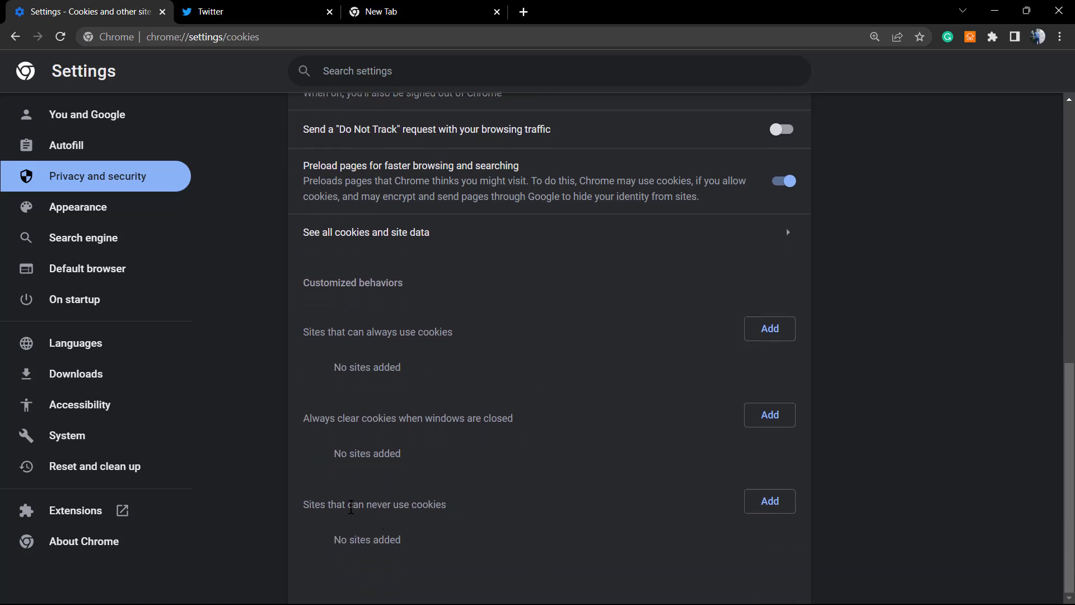
drag(447, 503, 300, 519)
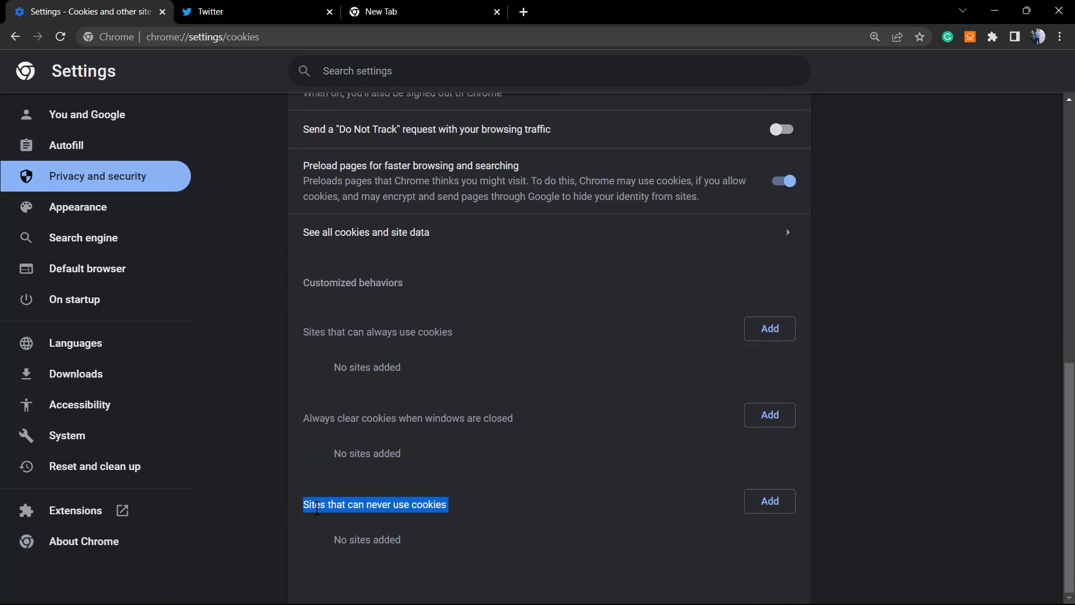
triple_click(329, 504)
- Add twitter.com to the 'Sites that can never use cookies' list
click(762, 508)
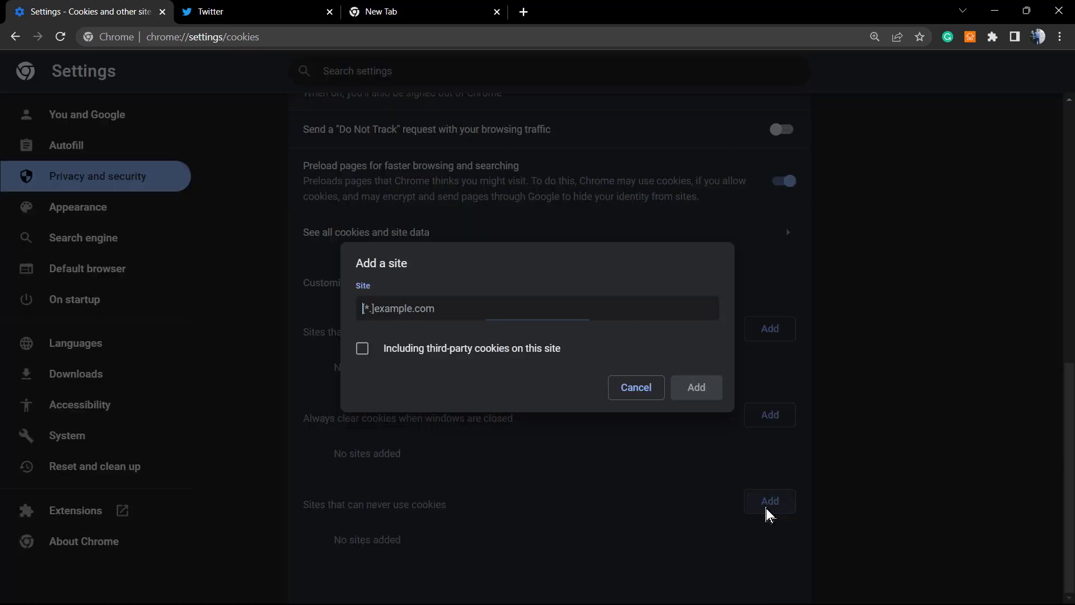
text(twitter.com)
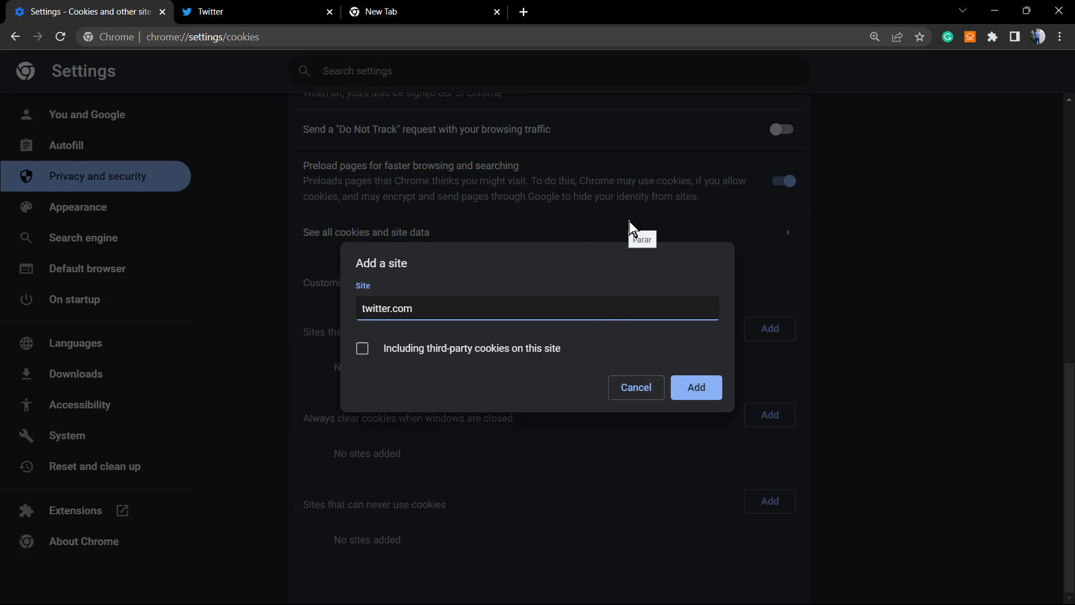
key(Return)
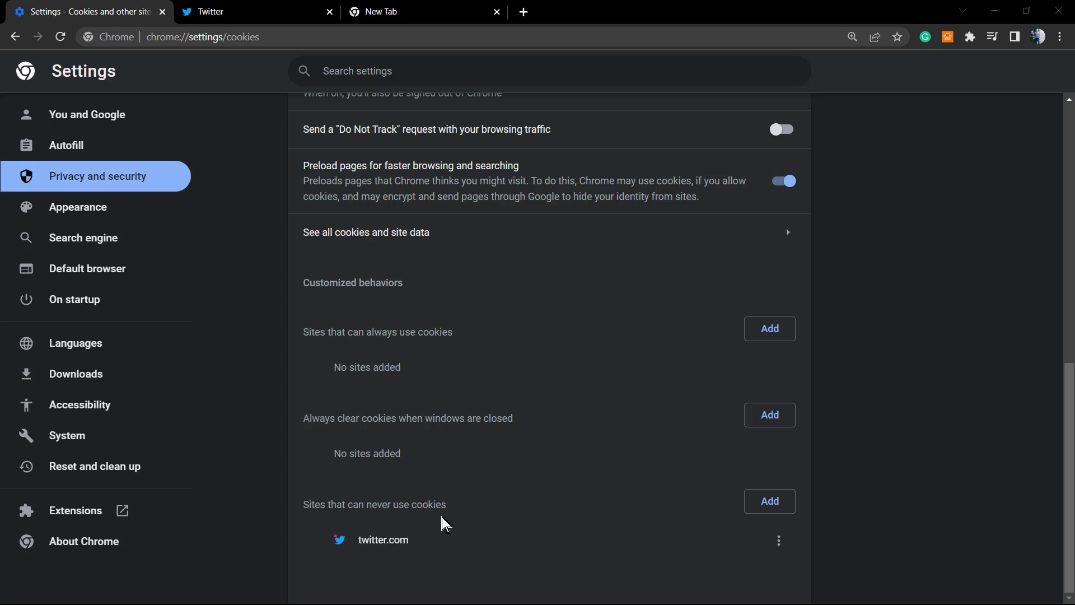
- Reload twitter.com in its tab and close the Google account sign-in suggestion
click(260, 11)
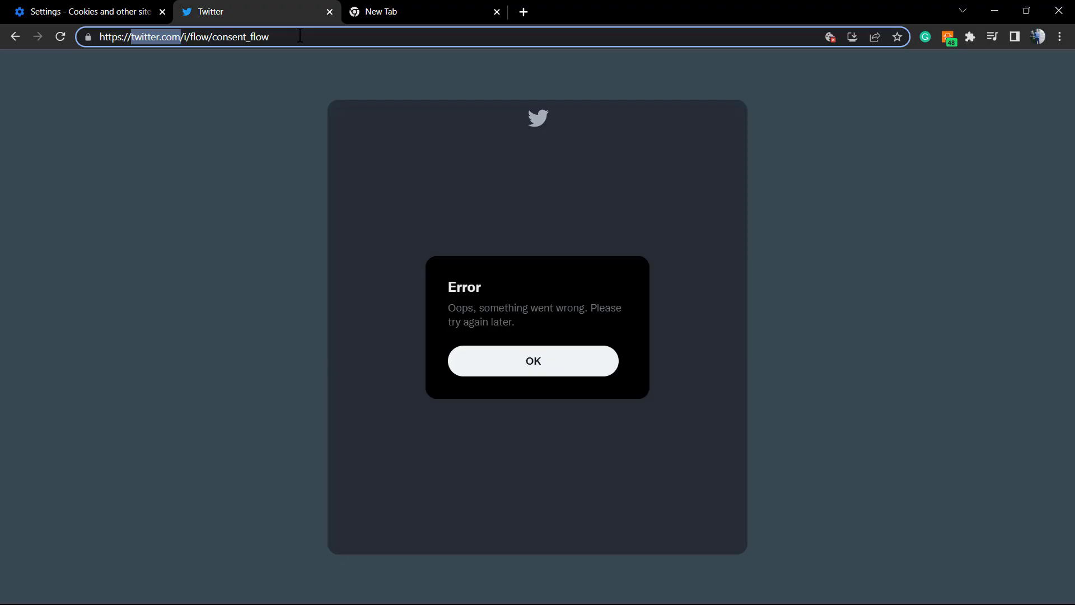
click(299, 37)
text(twitter.com)
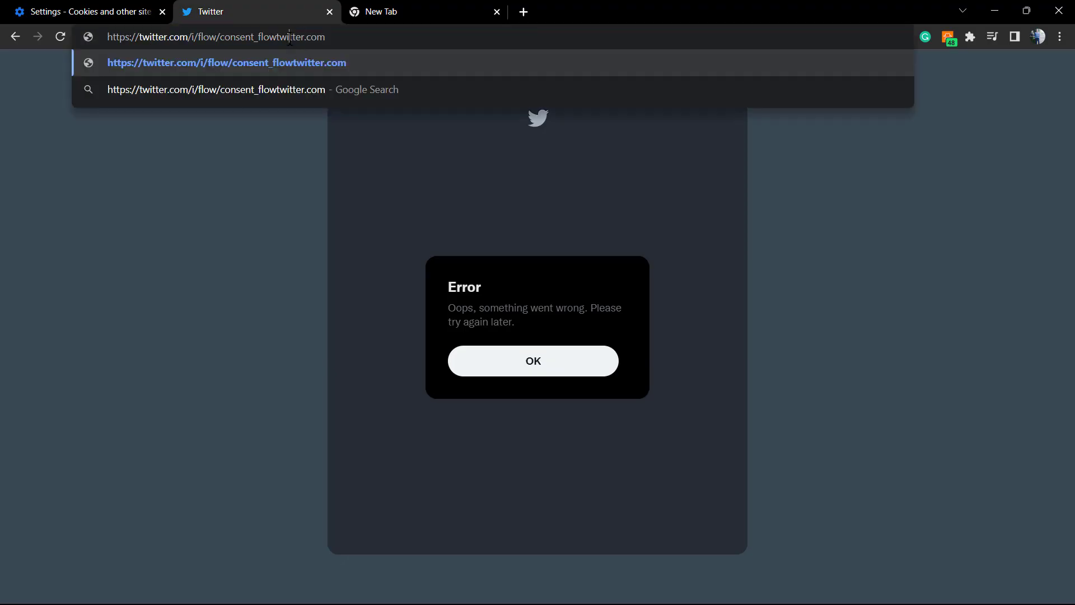
drag(324, 36, 106, 37)
text(twitter.com)
key(Return)
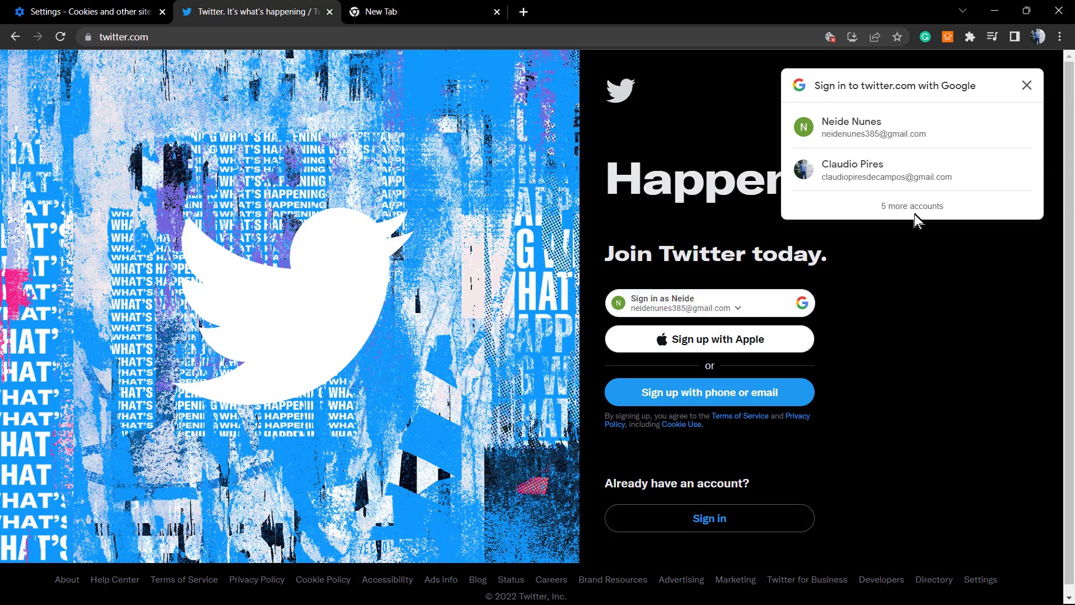
click(1025, 87)
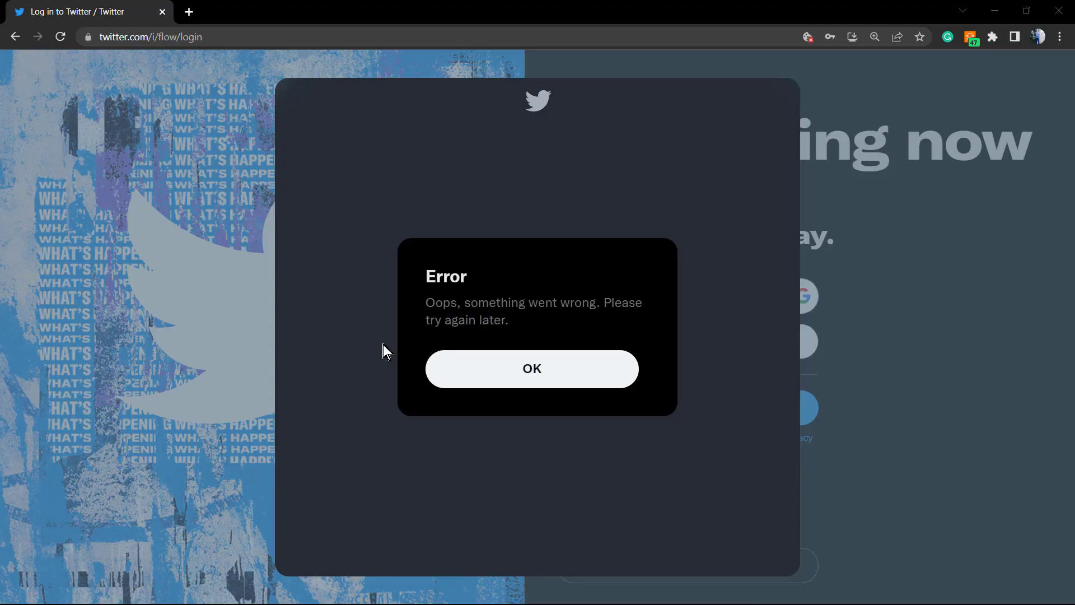
- Select the 'something went wrong' error text and step through the full twitter.com address
triple_click(473, 317)
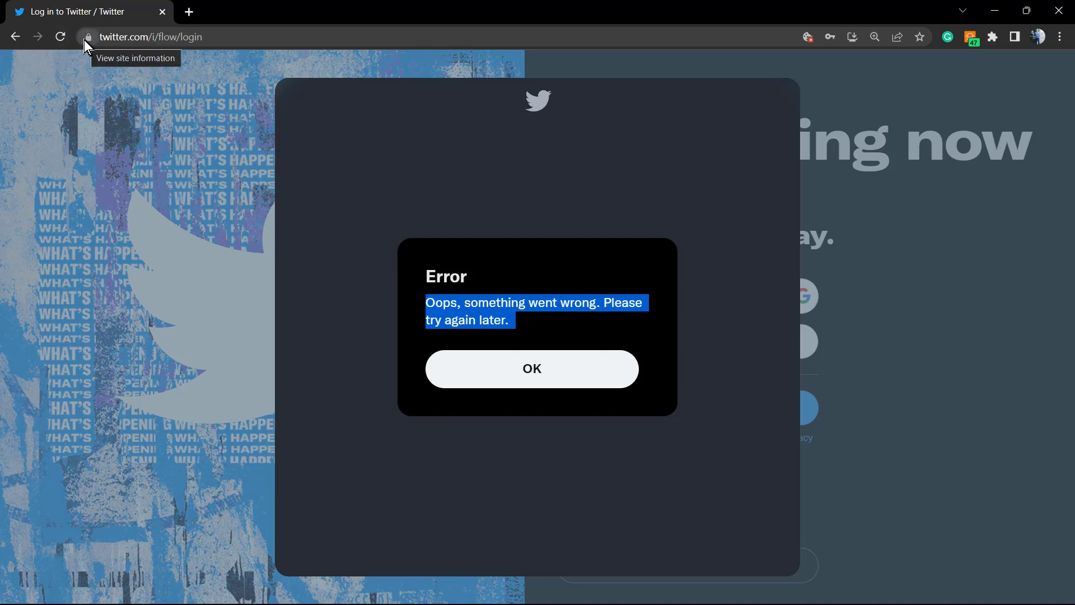
click(113, 38)
key(Left)
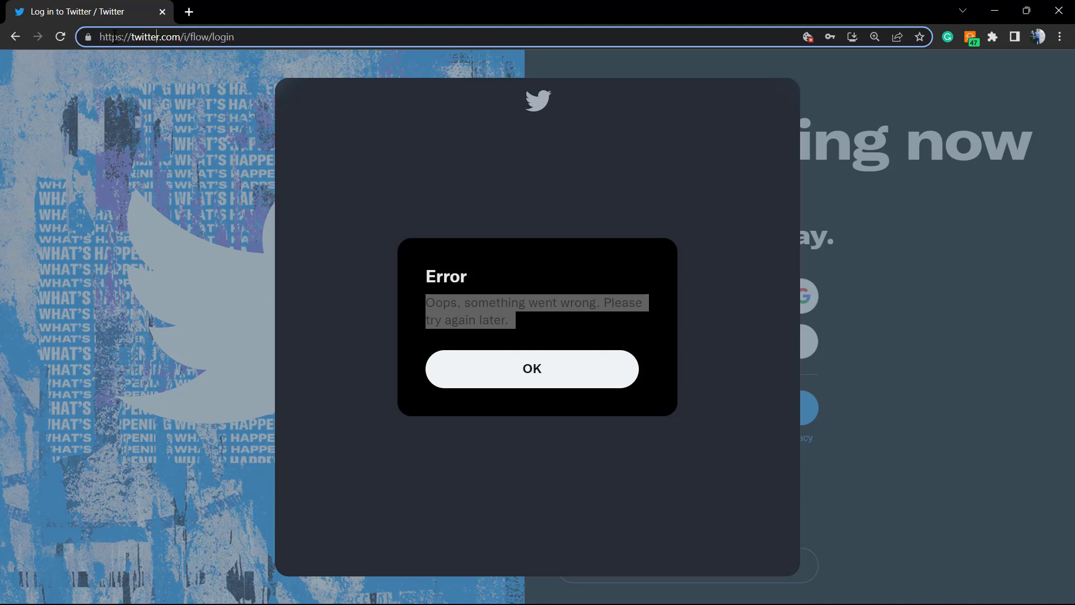
key(Home)
key(ctrl+Right)
- Remove the twitter.com cookie from the page's cookies in use, then dismiss the login error
click(88, 38)
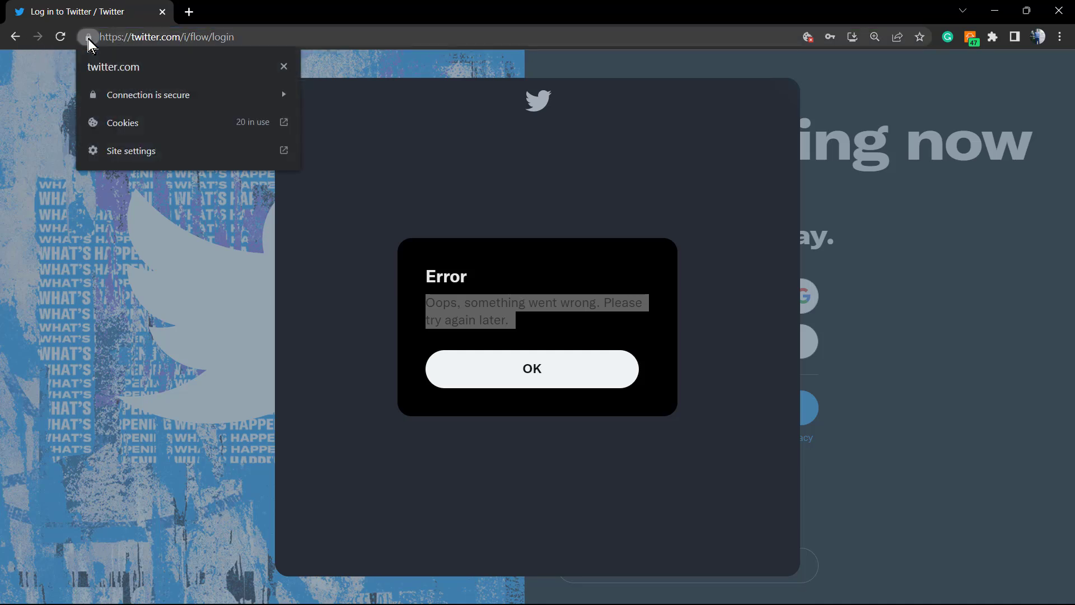
click(123, 123)
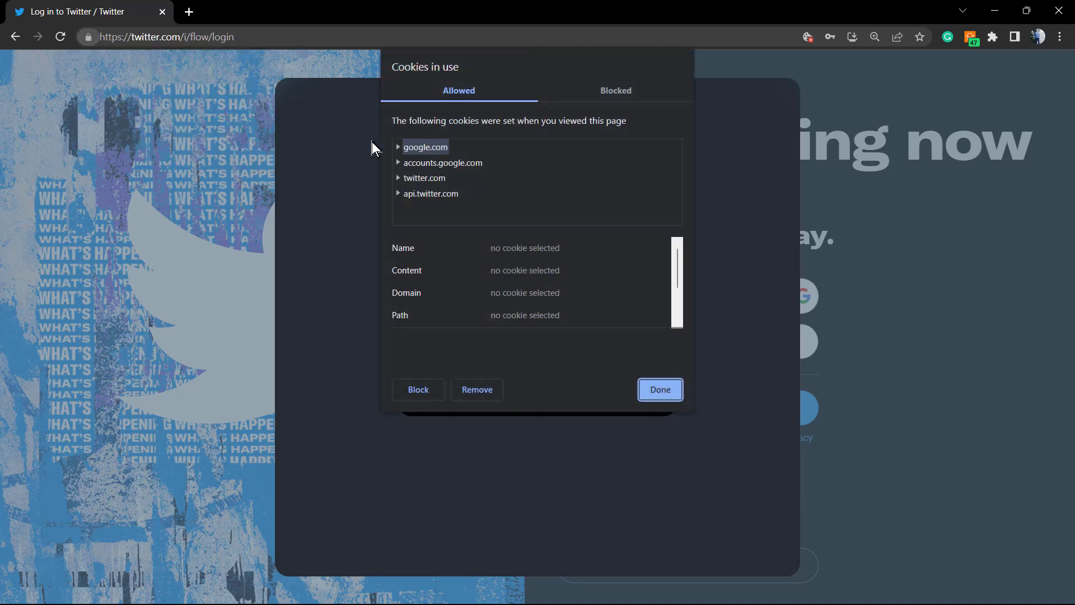
click(424, 179)
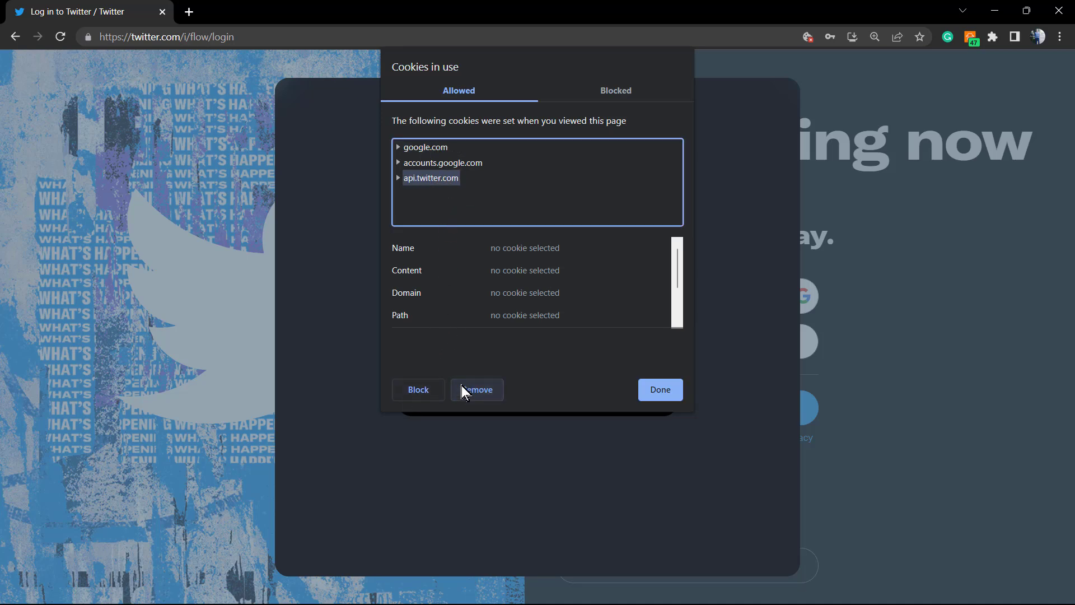
click(663, 393)
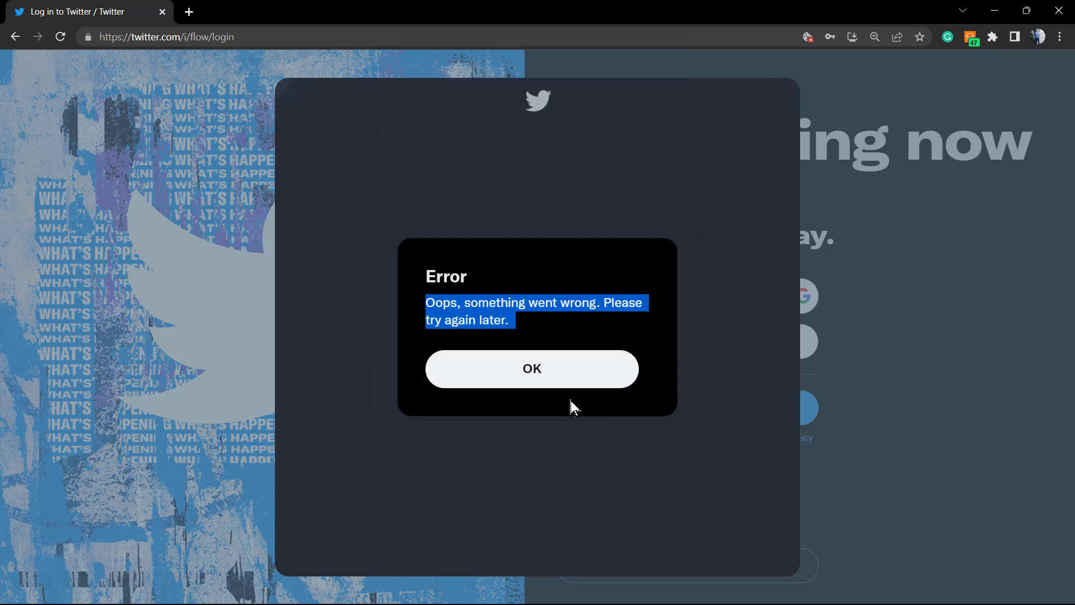
click(469, 382)
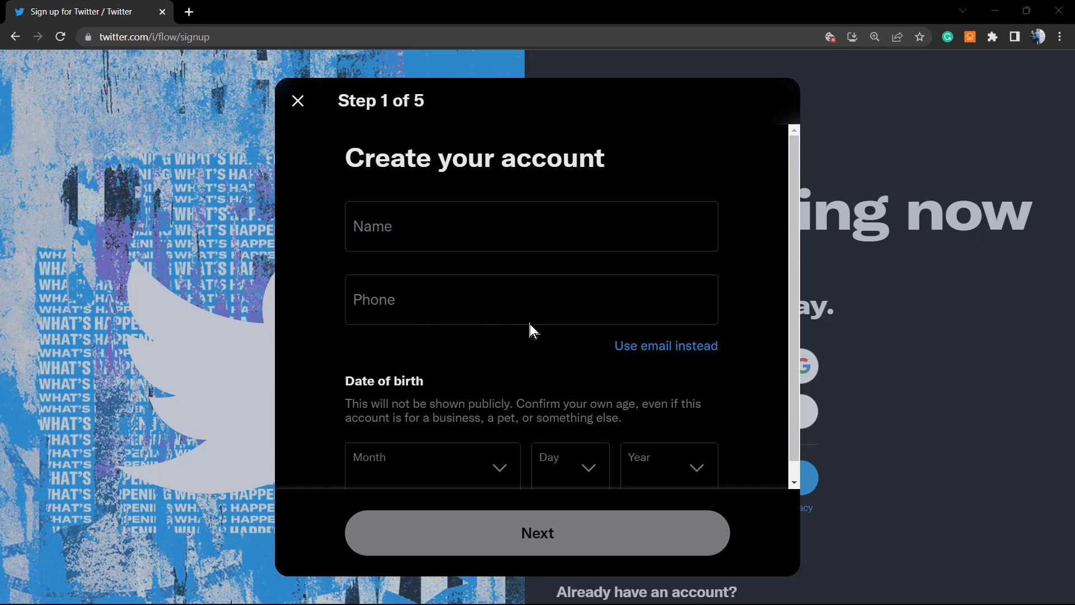
scroll(360, 426, down, 1)
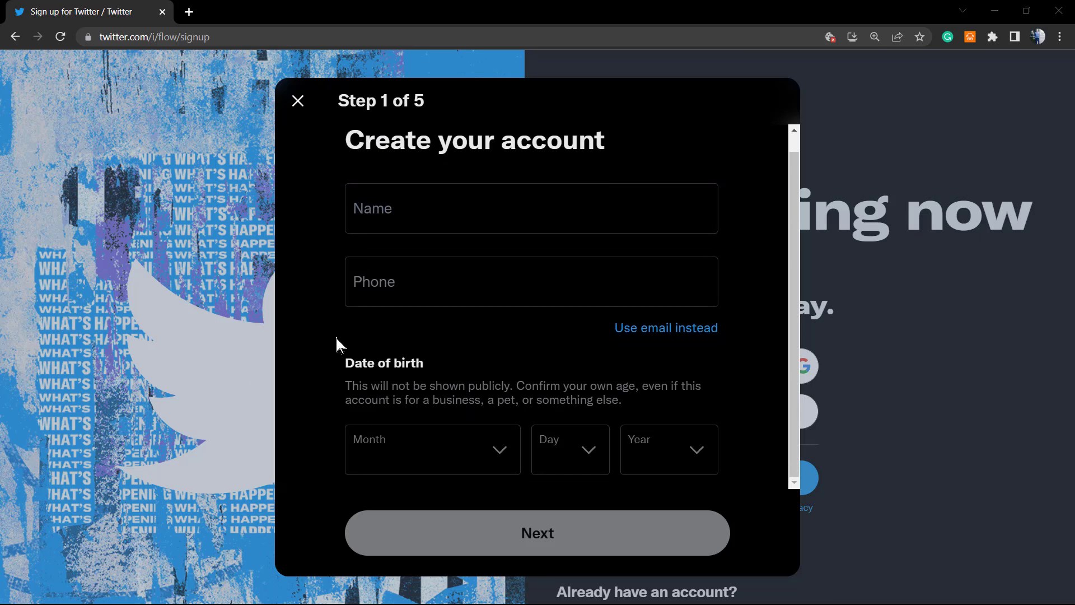
scroll(459, 341, up, 1)
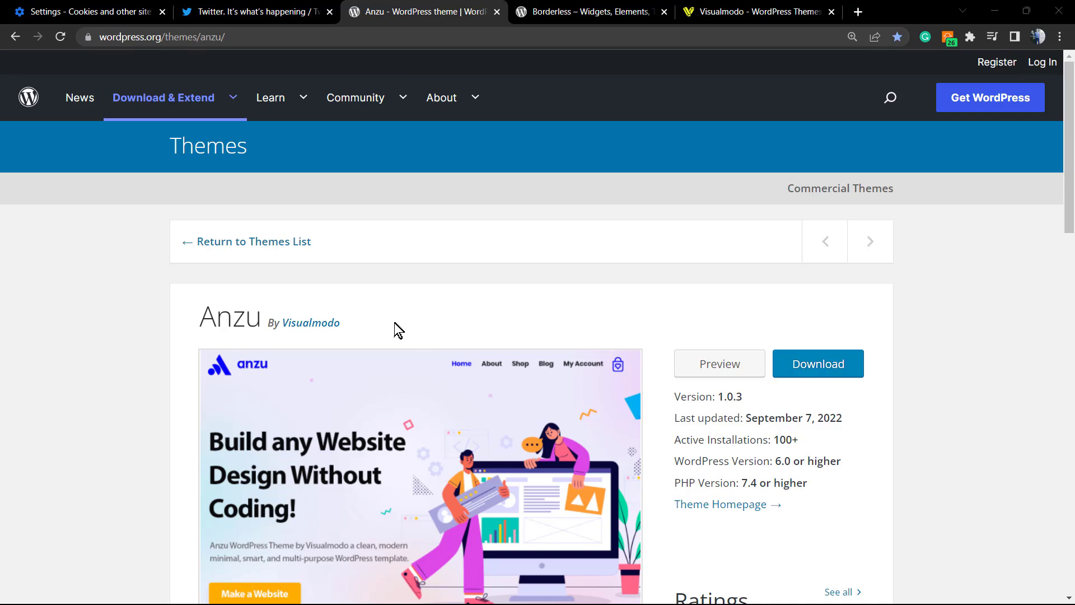
- Highlight 'Anzu' and 'Borderless' on their WordPress.org pages, then switch to the Visualmodo tab
double_click(226, 317)
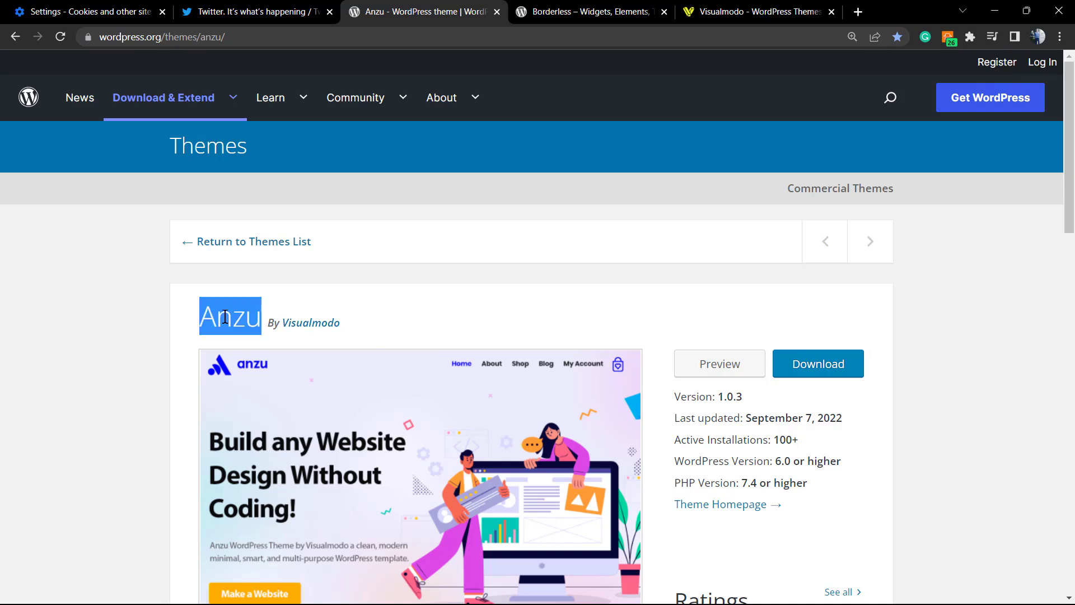
click(543, 12)
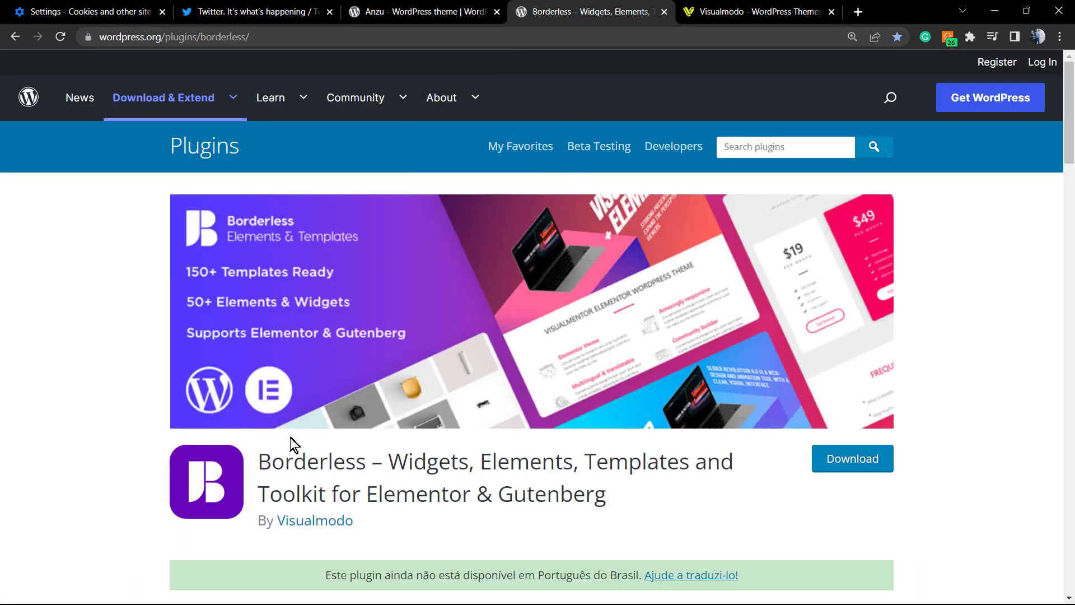
double_click(273, 463)
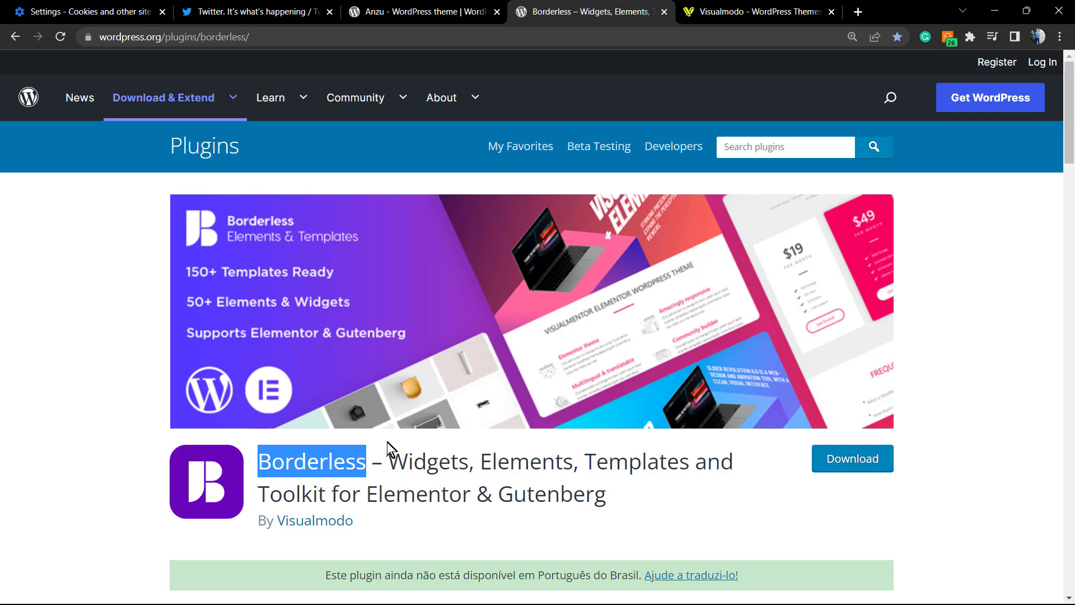
click(723, 10)
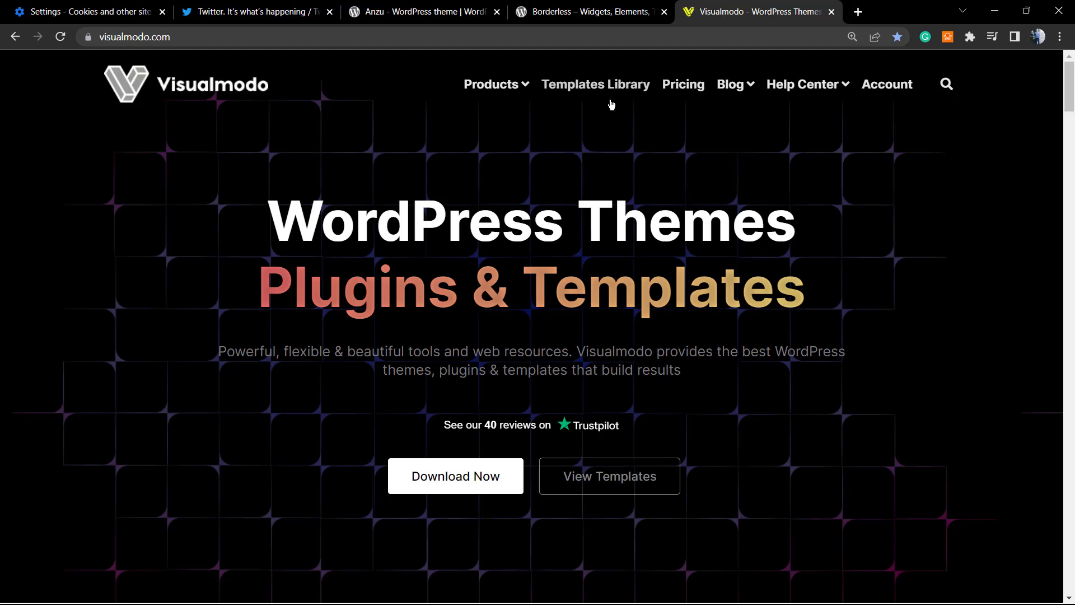
- Go to Visualmodo's Templates Library from the top menu
click(609, 86)
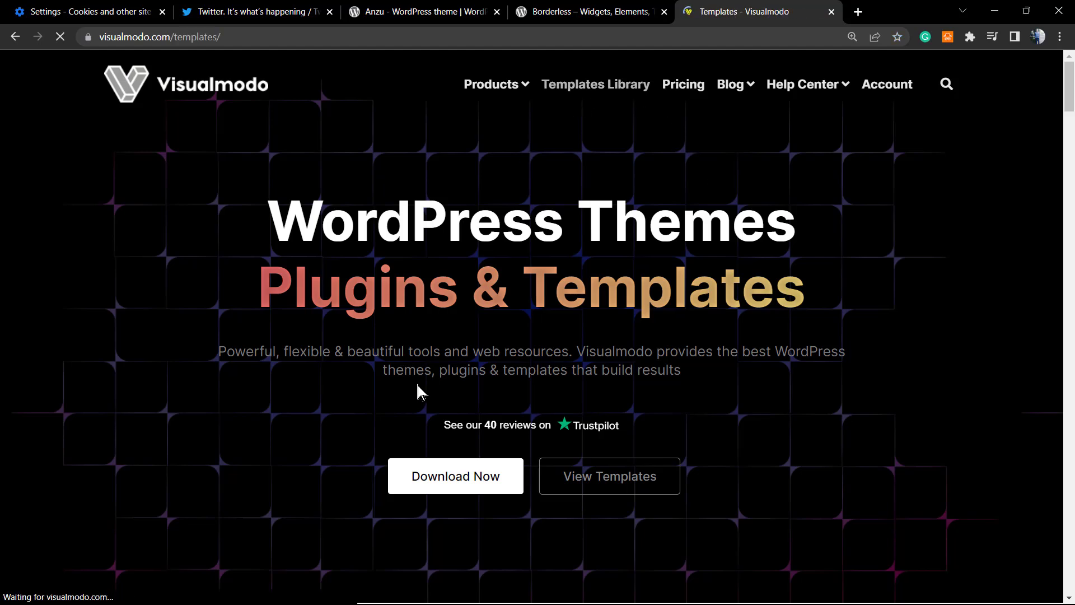
scroll(363, 401, down, 2)
scroll(363, 400, down, 4)
scroll(370, 400, down, 4)
scroll(379, 402, down, 4)
scroll(381, 402, down, 3)
scroll(383, 402, down, 4)
scroll(383, 402, down, 3)
scroll(383, 402, down, 3)
scroll(382, 401, down, 3)
scroll(382, 401, down, 3)
scroll(382, 402, down, 3)
scroll(382, 402, down, 3)
scroll(382, 402, down, 3)
scroll(384, 402, down, 3)
scroll(384, 401, down, 3)
scroll(386, 402, down, 3)
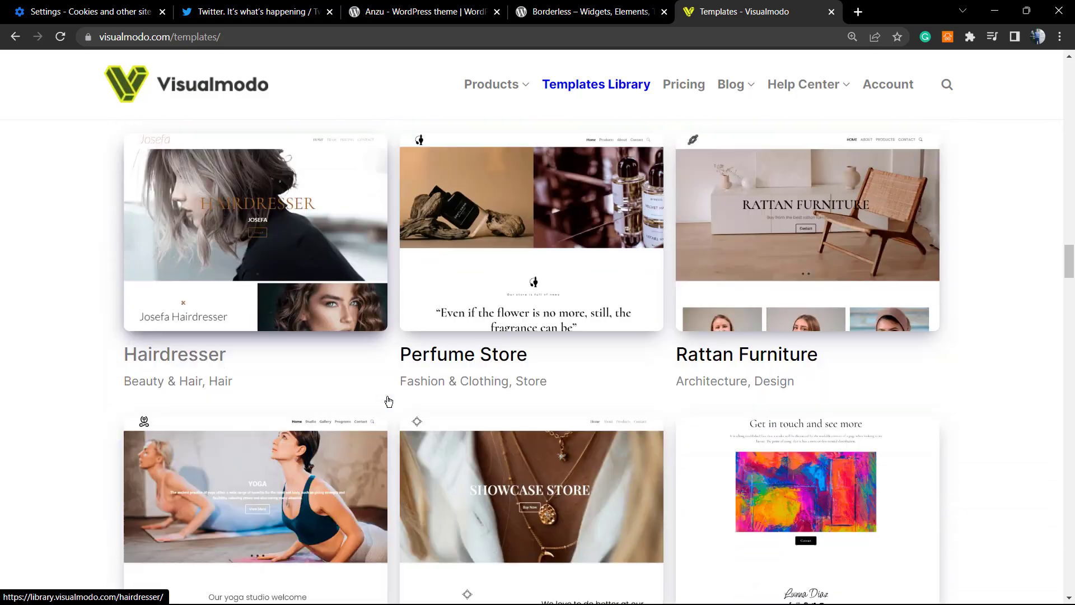
scroll(388, 401, down, 3)
scroll(388, 400, down, 2)
scroll(388, 401, down, 3)
scroll(388, 401, down, 2)
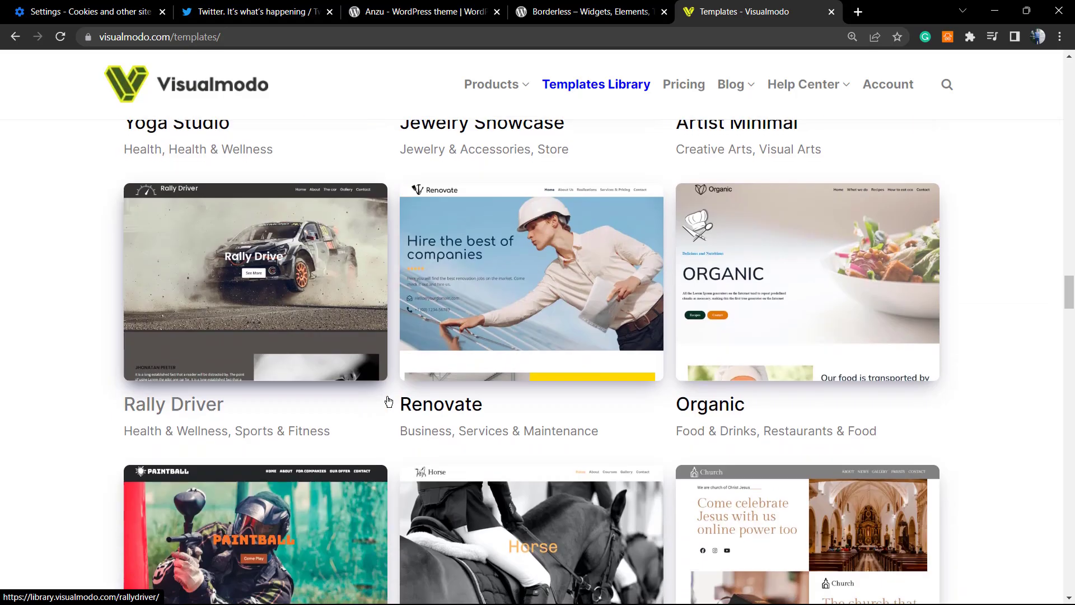
scroll(388, 400, down, 3)
scroll(389, 401, down, 1)
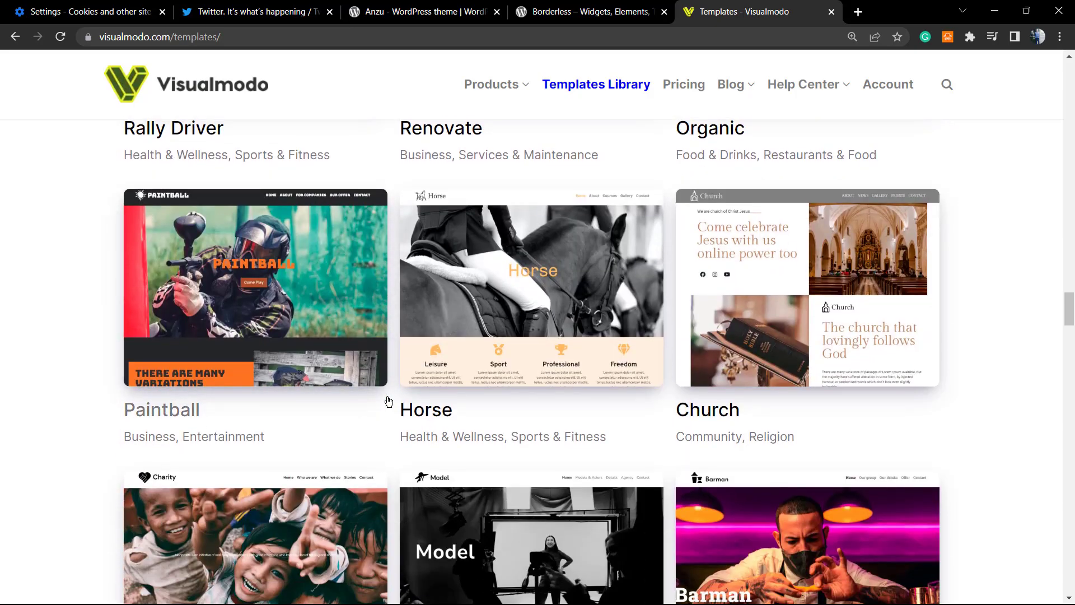
scroll(388, 401, down, 2)
scroll(388, 401, down, 4)
scroll(388, 402, down, 2)
scroll(389, 401, down, 3)
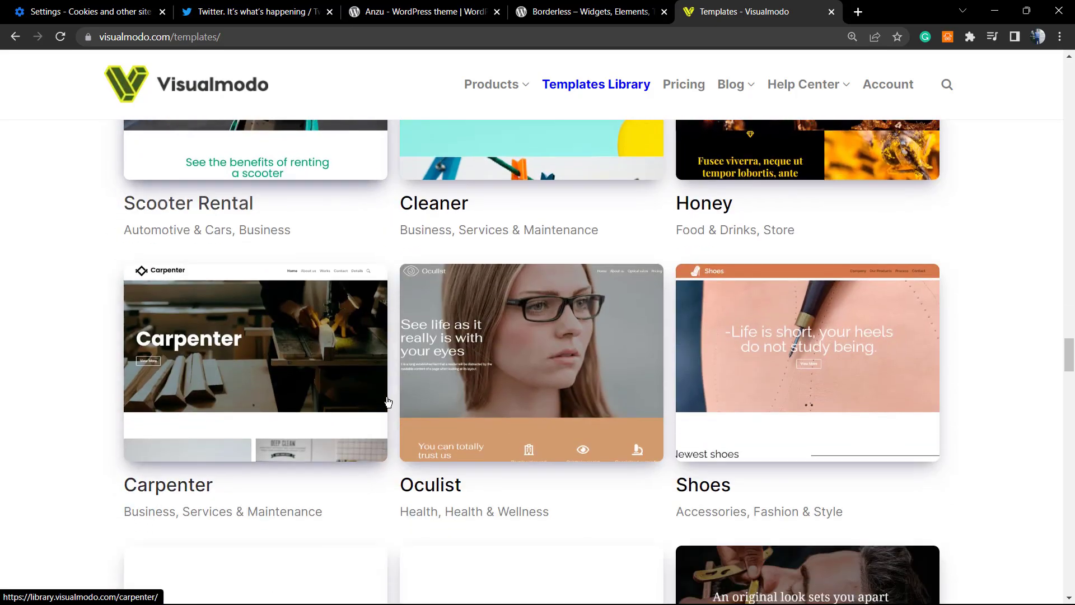
scroll(388, 401, down, 3)
scroll(388, 402, down, 3)
scroll(388, 401, down, 1)
scroll(388, 401, down, 3)
scroll(387, 402, down, 2)
scroll(388, 401, down, 3)
scroll(388, 401, down, 3)
scroll(388, 401, down, 3)
scroll(388, 401, down, 2)
scroll(388, 401, down, 1)
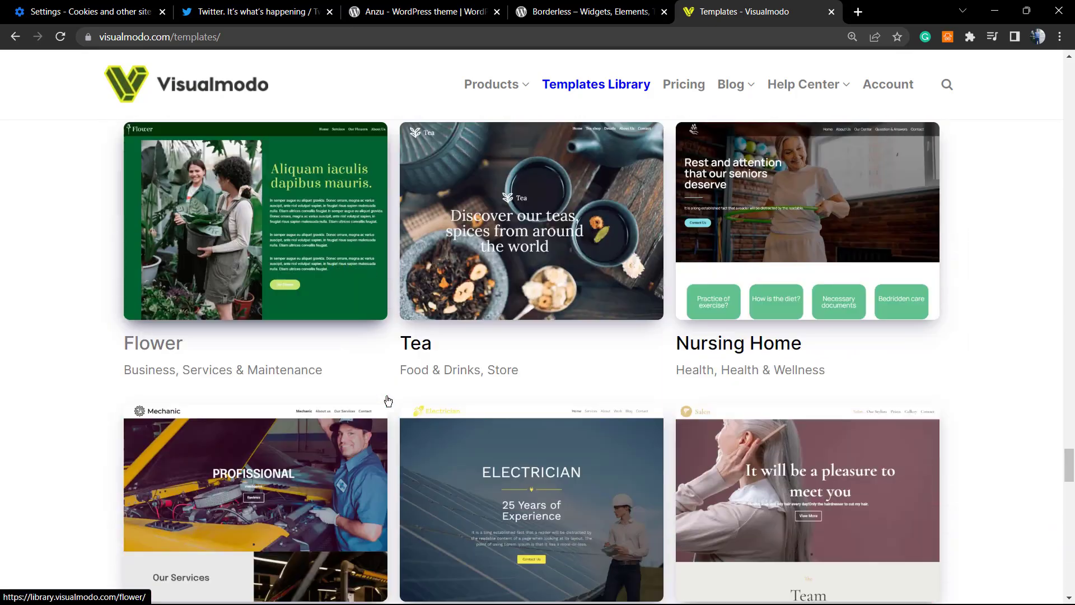